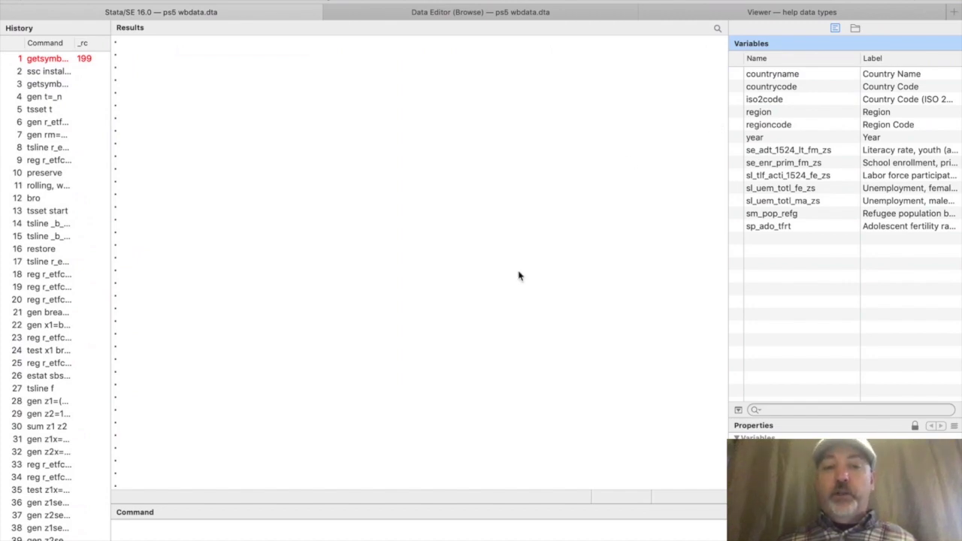
Browse the ps5 wbdata dataset with bro and scroll right across its country, region and indicator columns
left_click(423, 417)
type("bro")
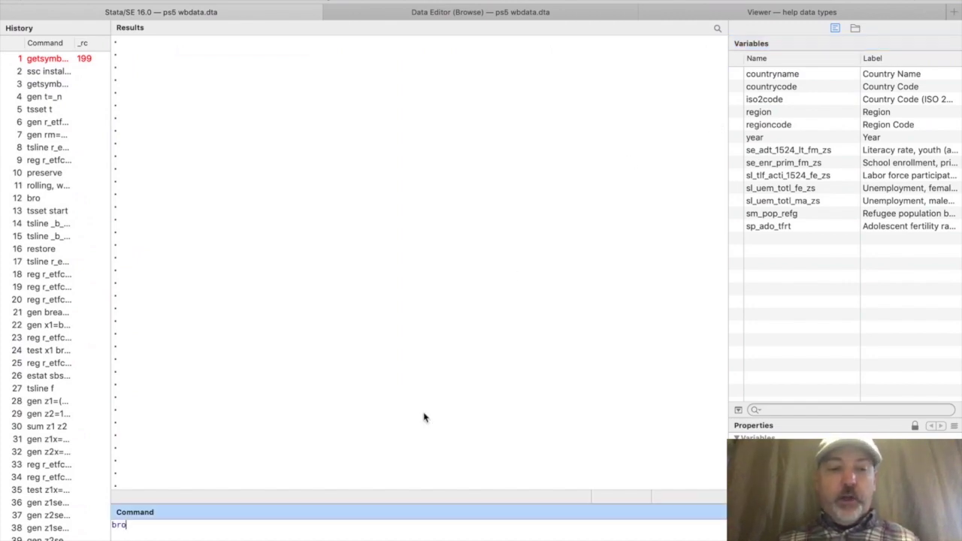
key("Return")
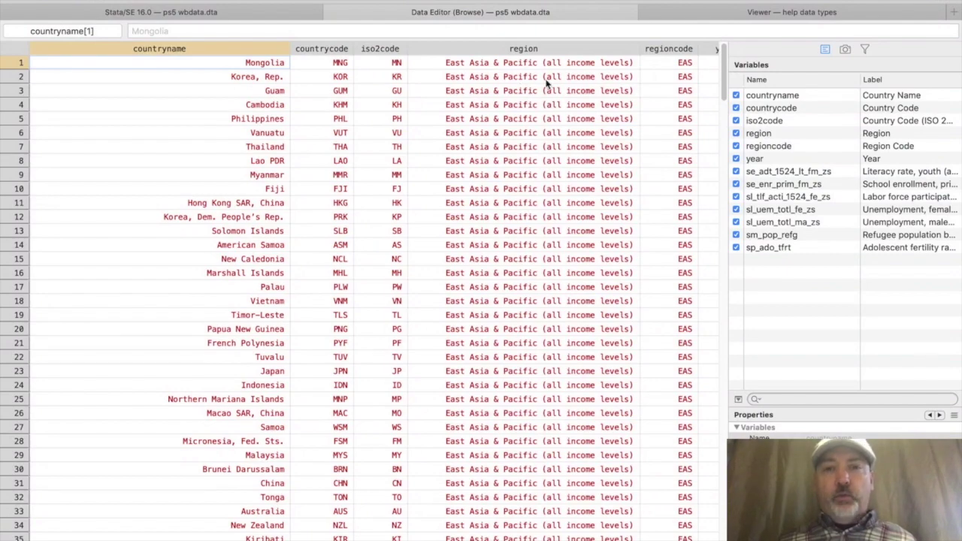
scroll(609, 275, "right", 5)
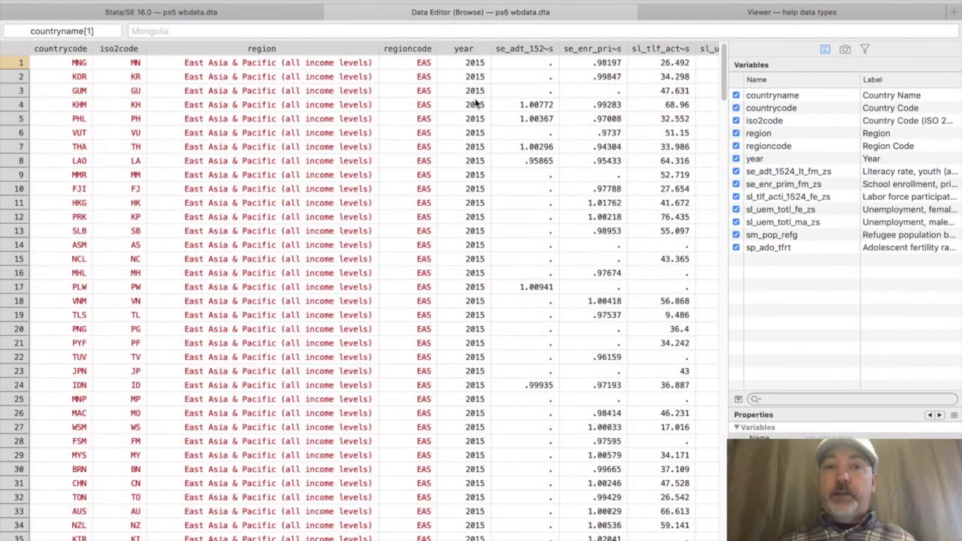
Run describe to show 264 observations and 13 variables with storage types, formats and labels
left_click(218, 15)
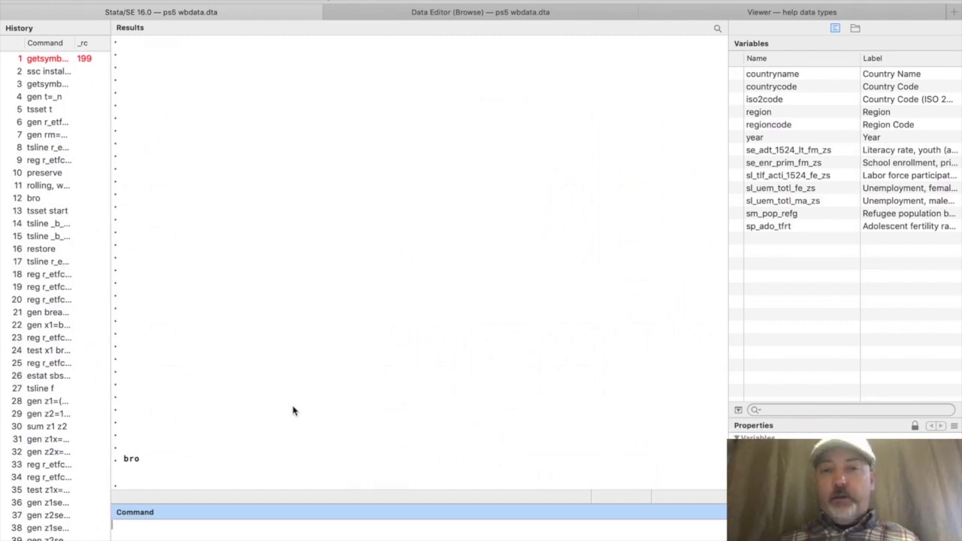
type("des")
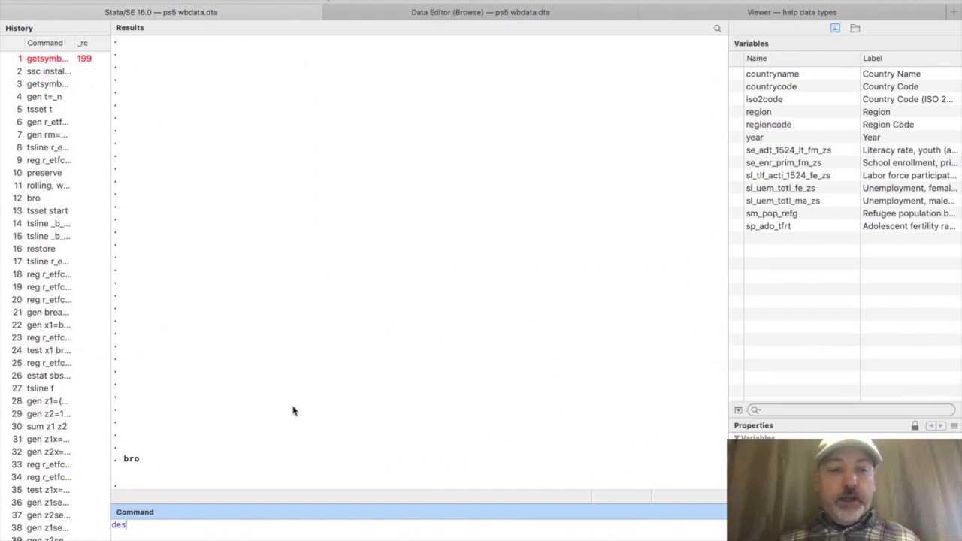
type("cribe")
key("Return")
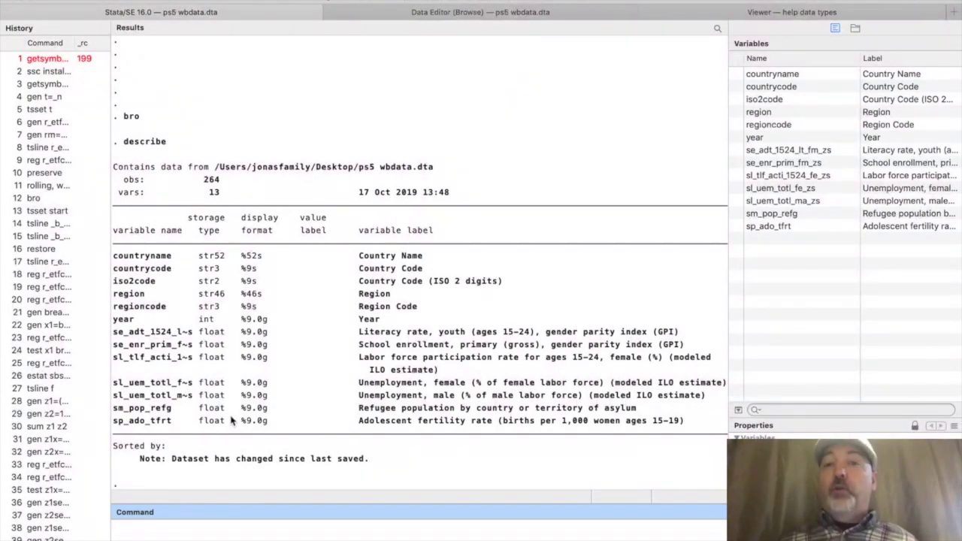
View the data types help page on numeric and string storage types, then return to the results window
left_click(681, 18)
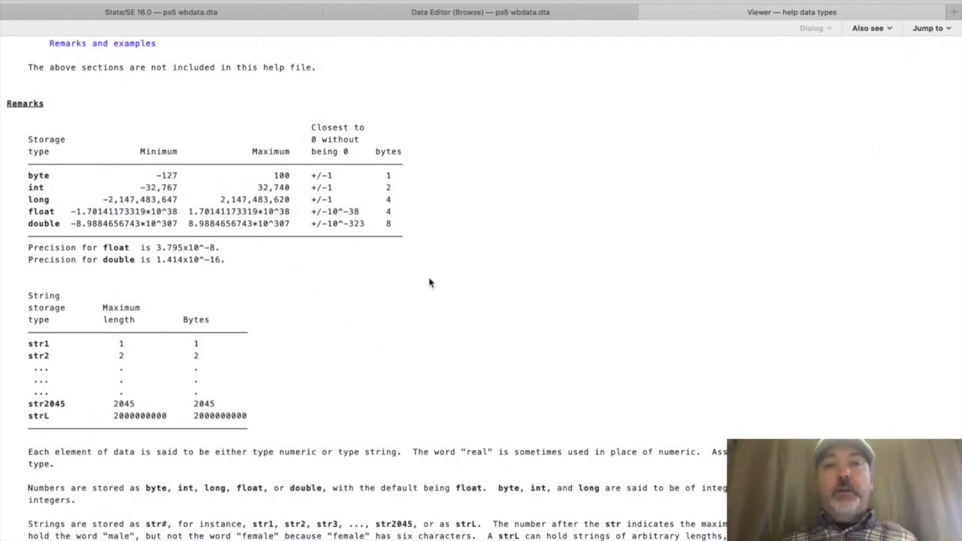
left_click(241, 13)
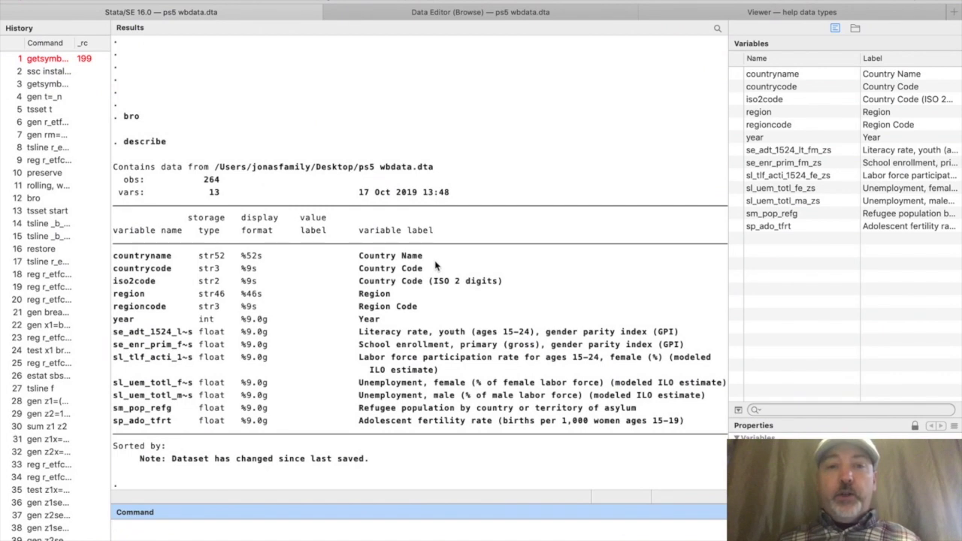
Run encode regioncode, gen(rcode1) to add the numeric Region Code variable rcode1
type("encode")
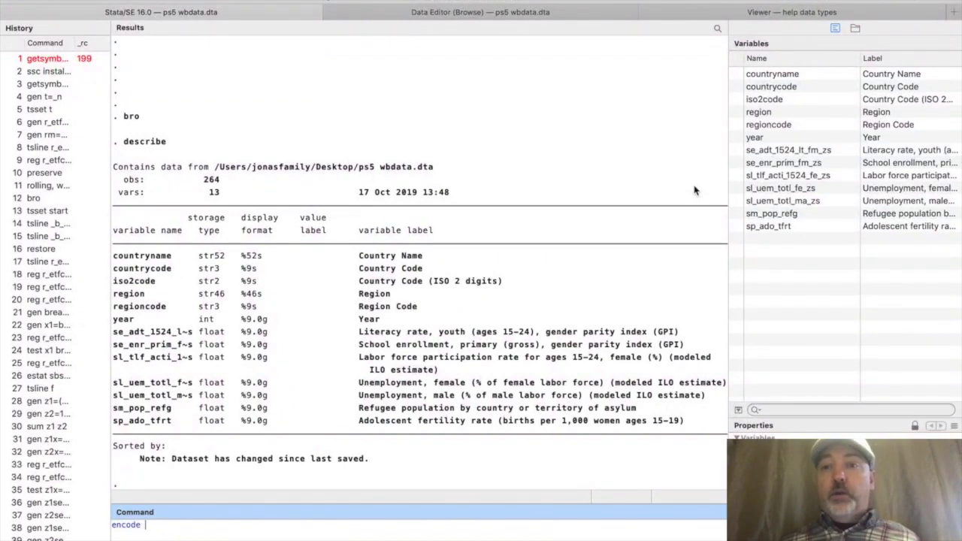
left_click(774, 130)
double_click(775, 131)
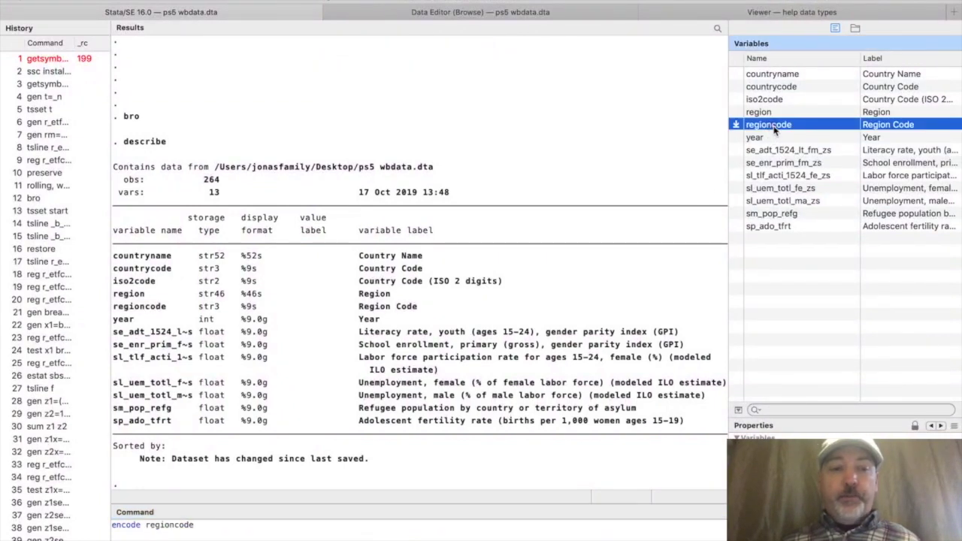
left_click(253, 529)
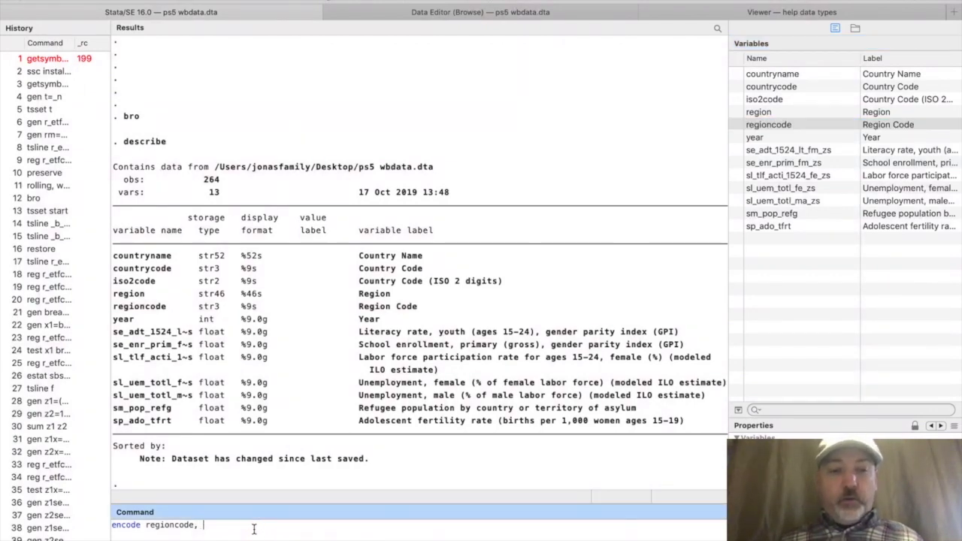
type(", gen")
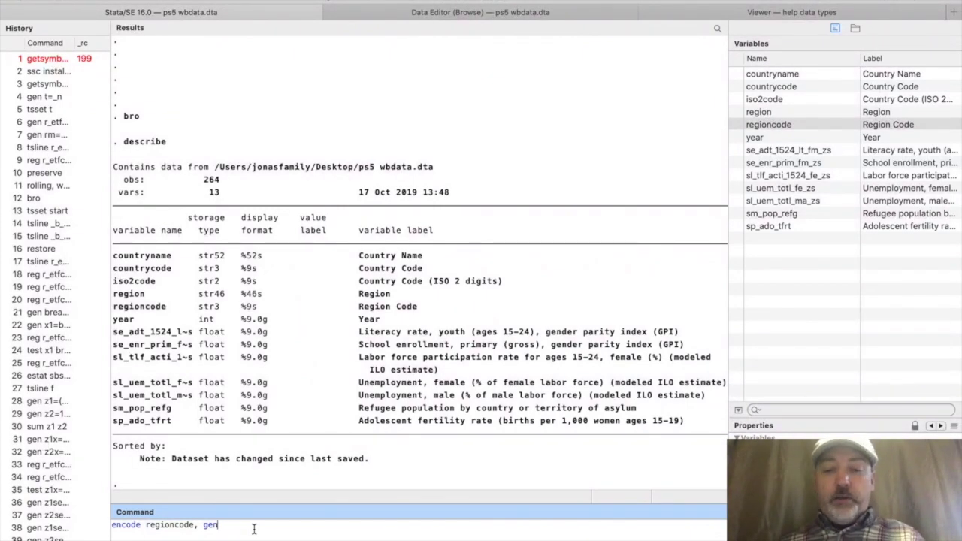
type("(")
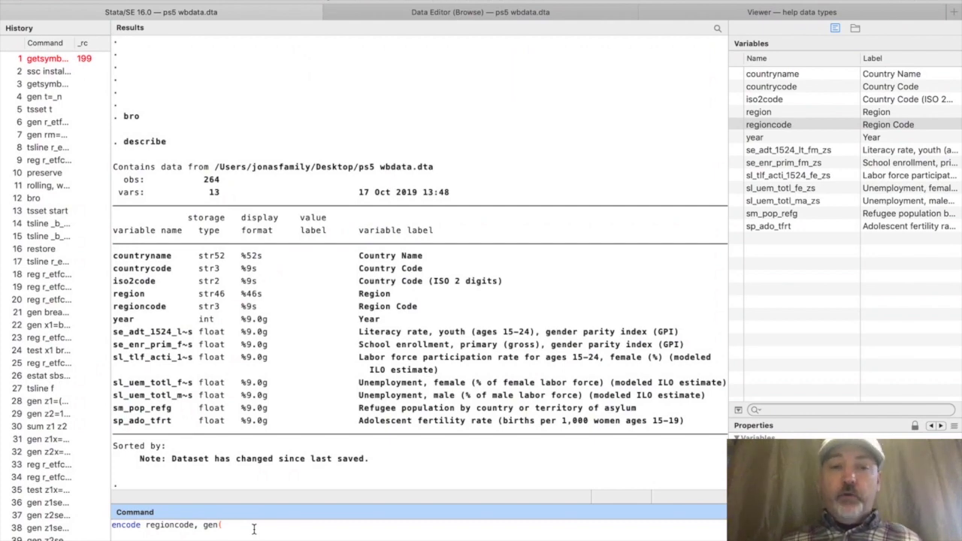
type("re")
key("BackSpace")
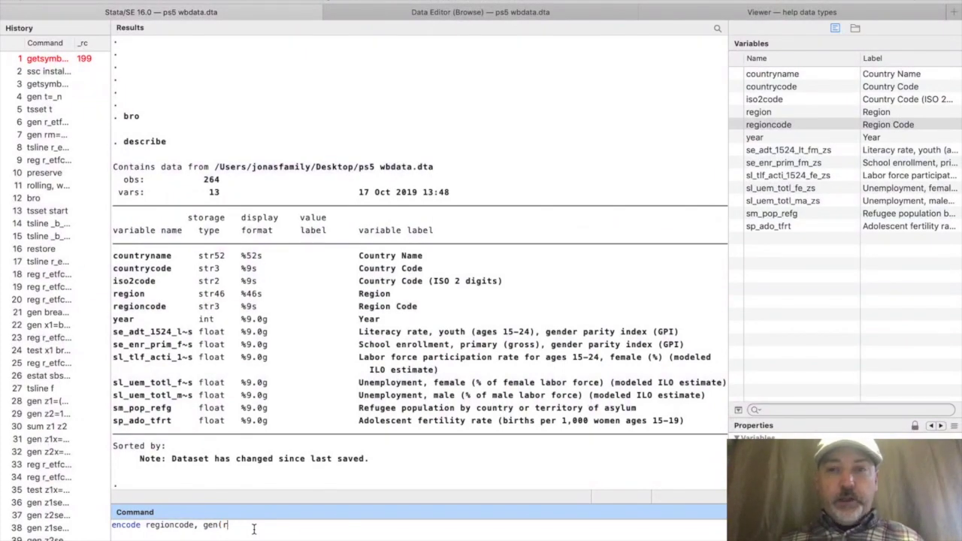
type("code1)")
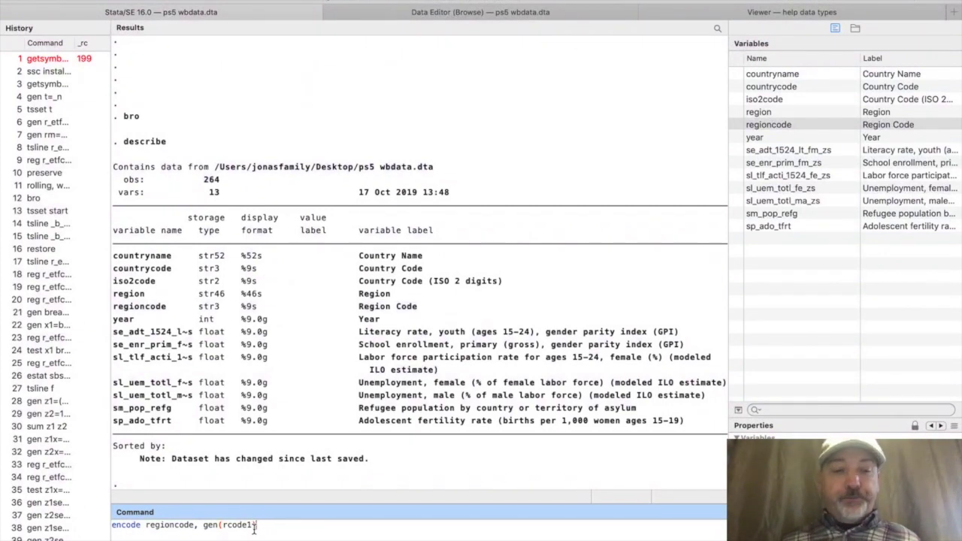
key("Return")
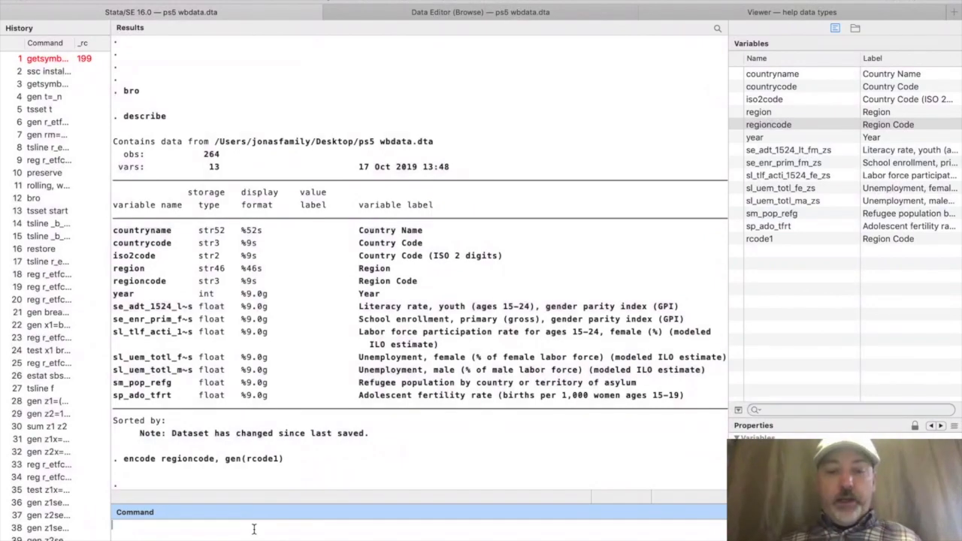
Browse the data and scroll to the rcode1 column showing labelled values like EAS
type("bro")
key("Return")
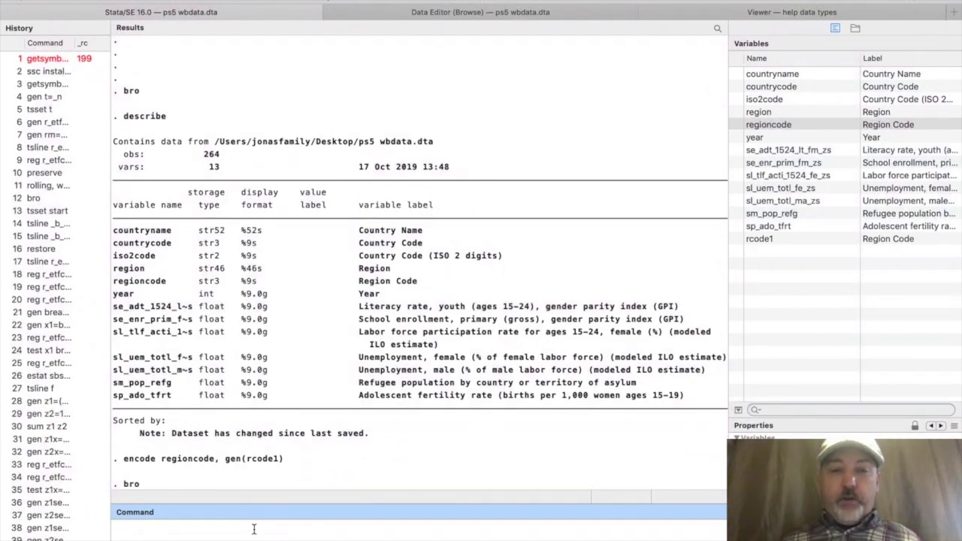
scroll(407, 341, "right", 10)
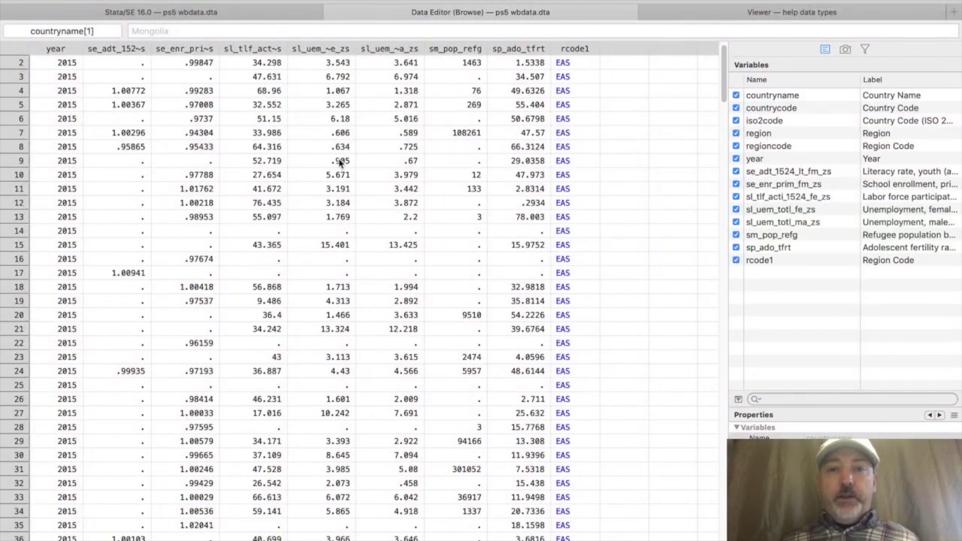
scroll(341, 161, "left", 5)
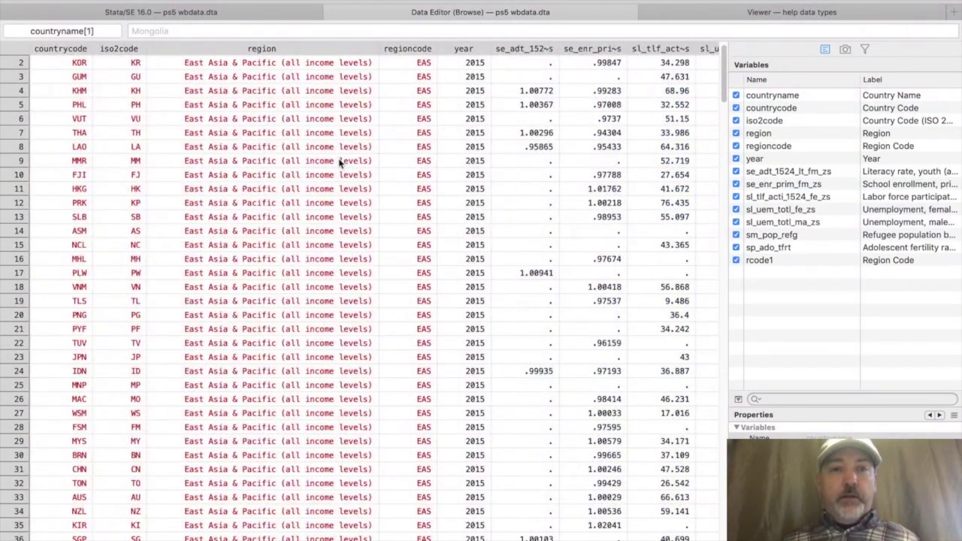
scroll(435, 167, "right", 5)
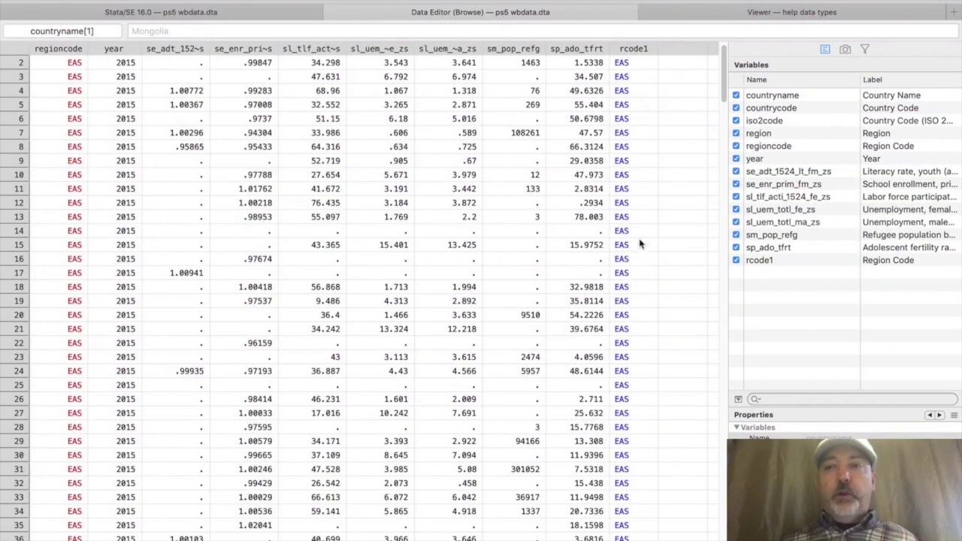
Run des again to confirm rcode1 is listed as long with value label rcode1
left_click(237, 12)
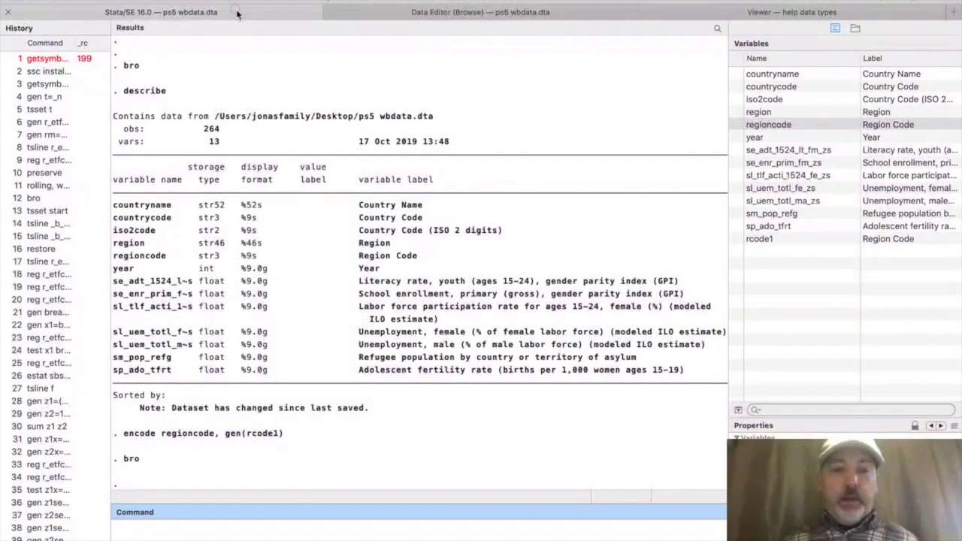
type("des")
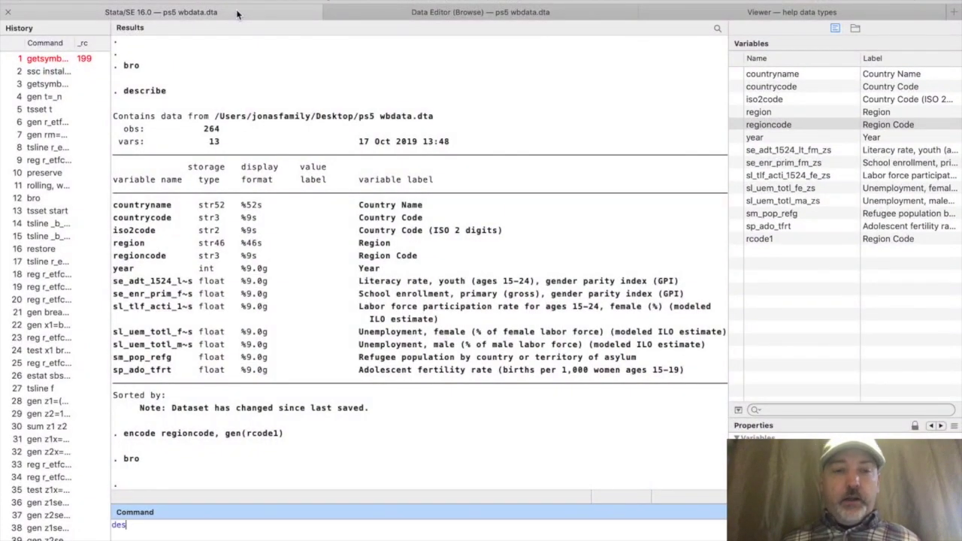
key("Return")
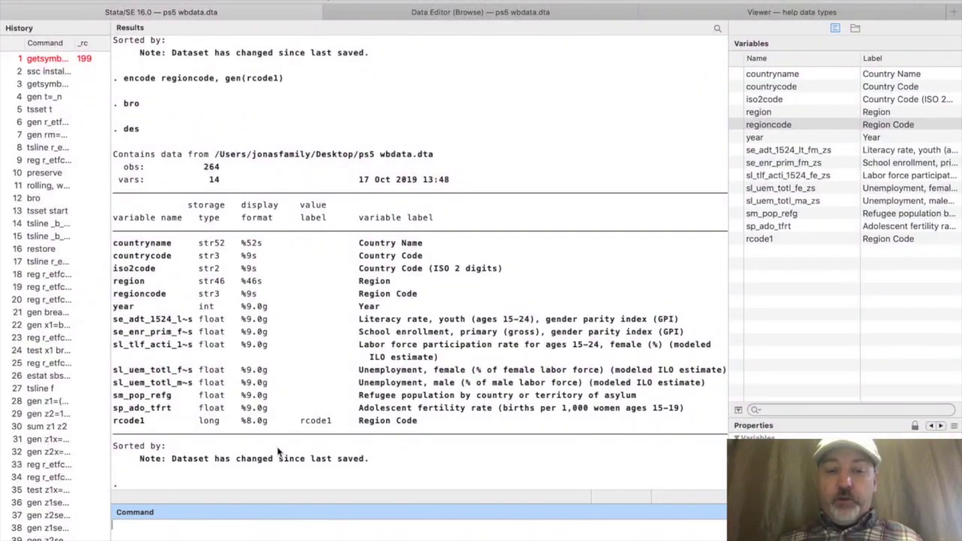
Type the command reg se_adt_1524_lt_fm_zs i.rcode1, inserting both variables from the Variables pane
type("eg")
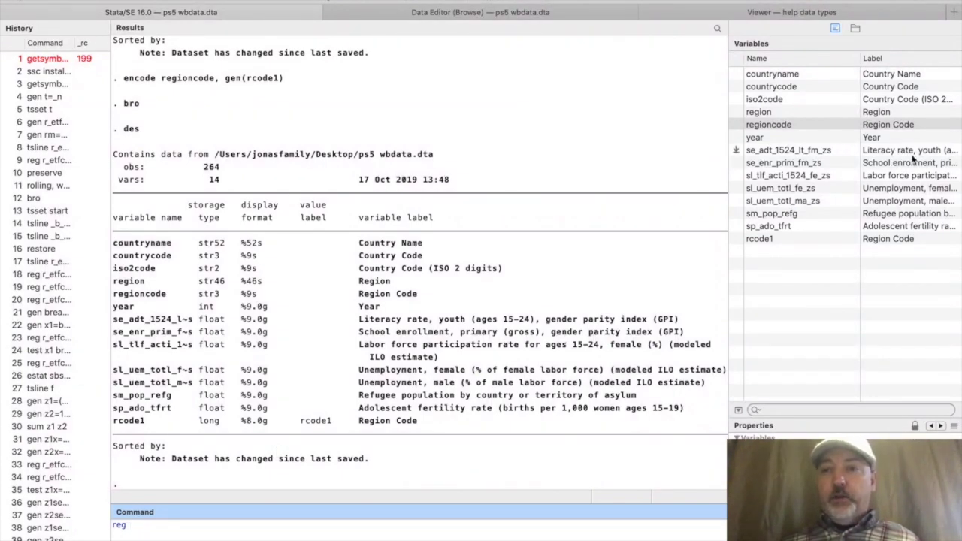
double_click(778, 150)
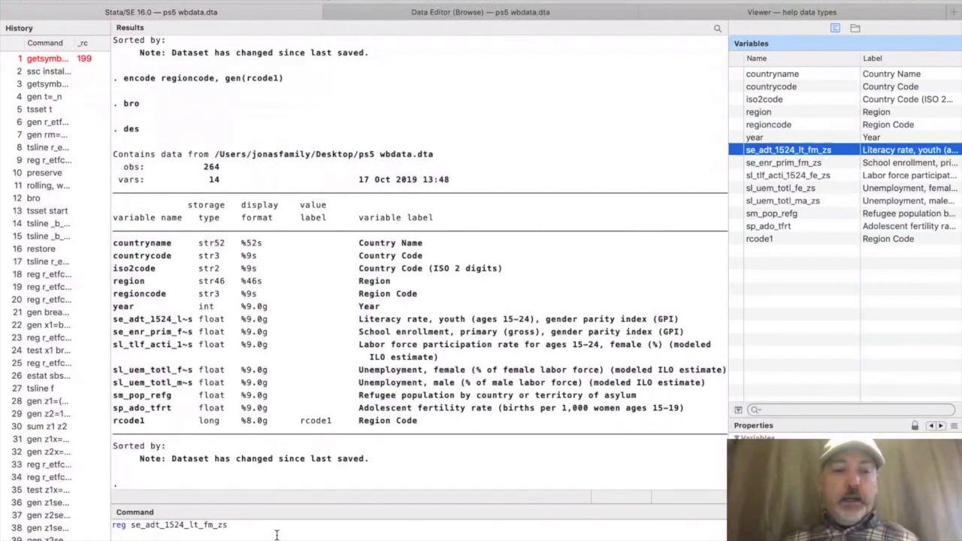
left_click(276, 533)
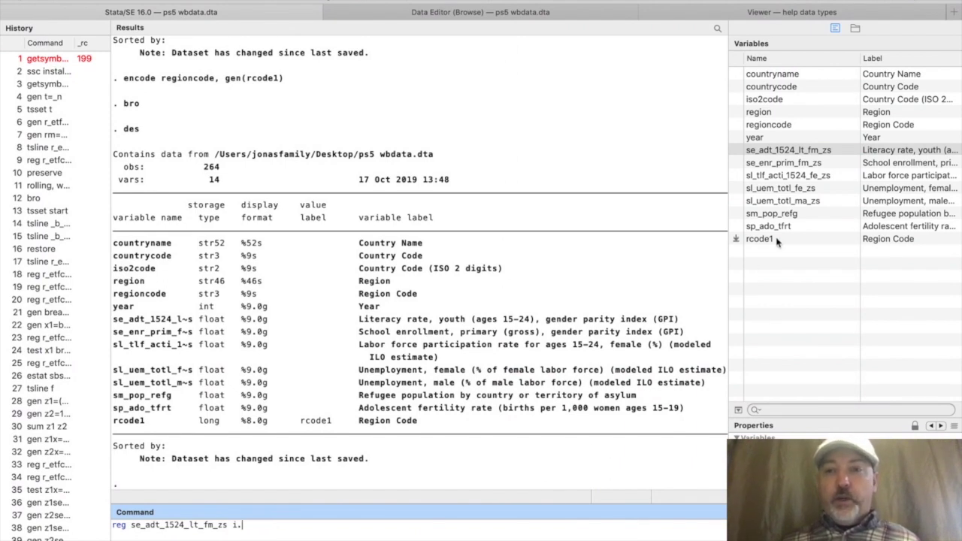
double_click(761, 239)
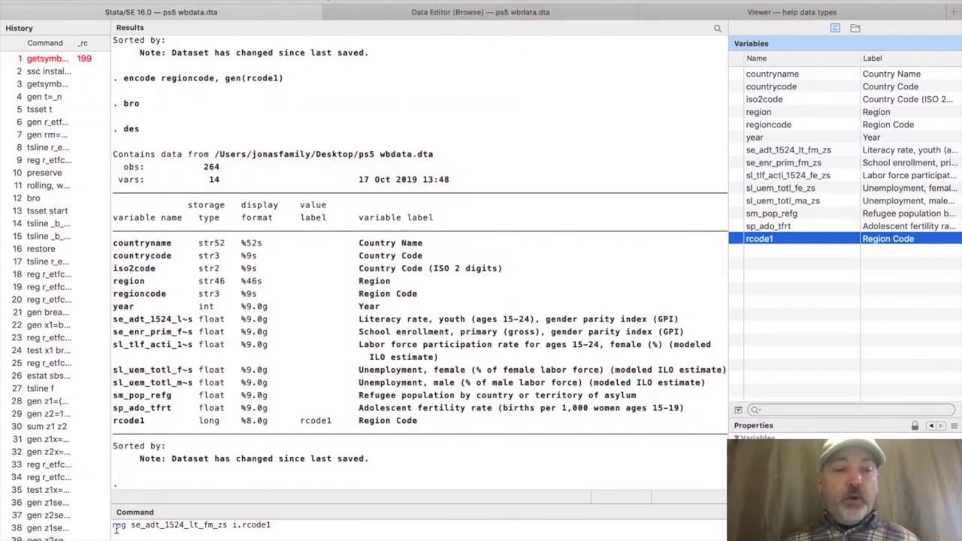
left_click(116, 526)
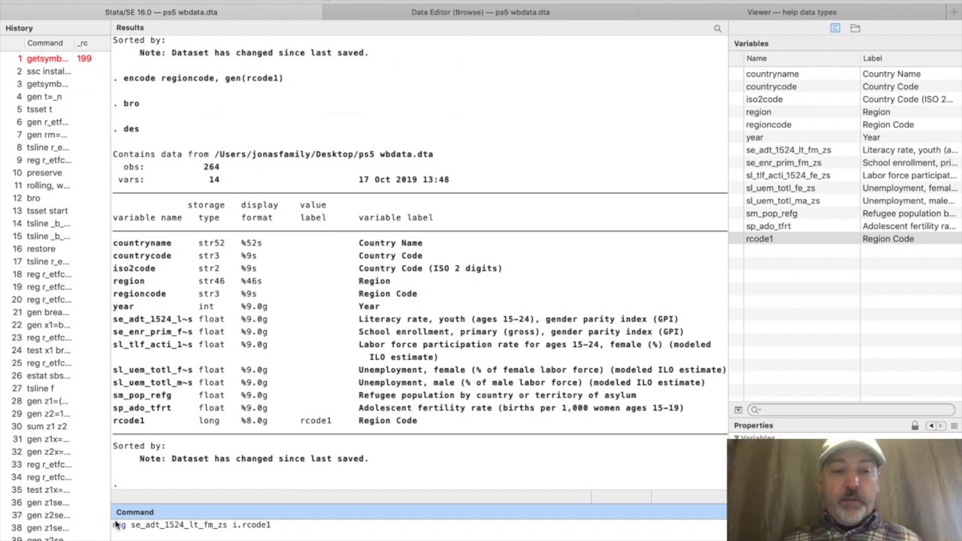
Prefix the regression with xi: and run it, creating dummies _Ircode1_2 to _Ircode1_8 (R-squared 0.3301)
type("xi")
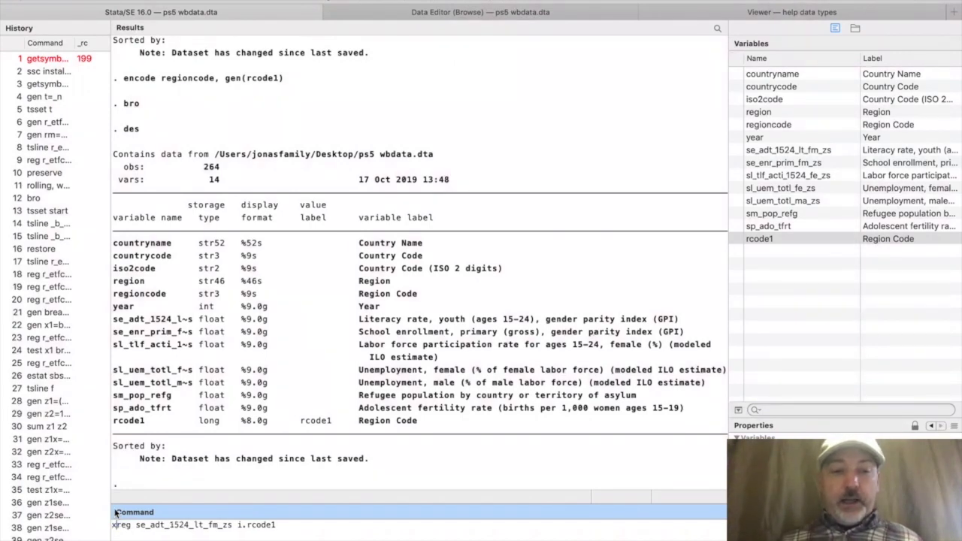
type(":")
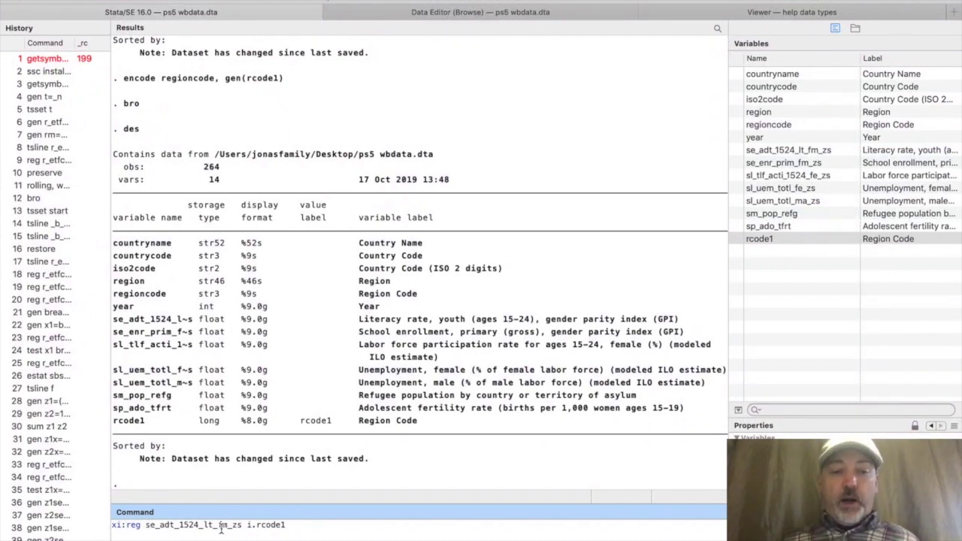
left_click(292, 529)
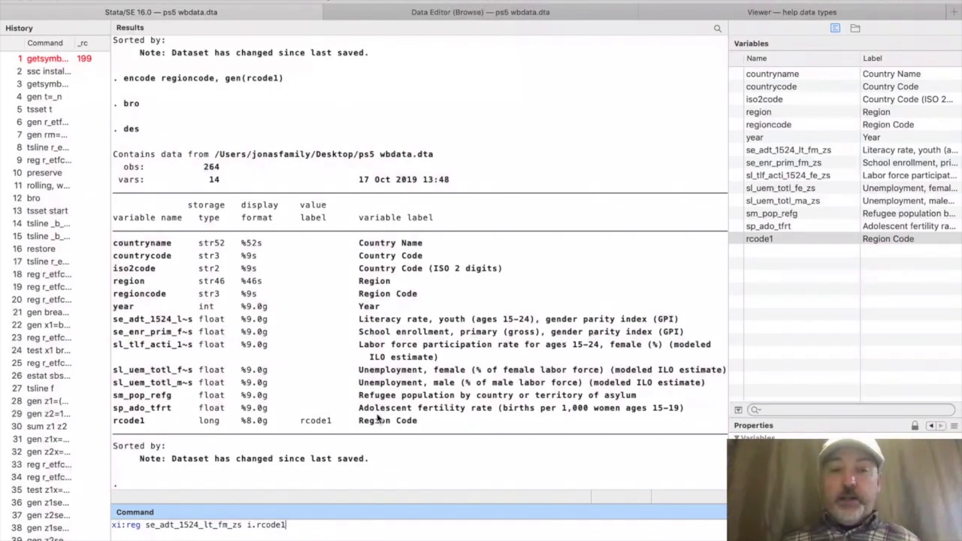
key("Return")
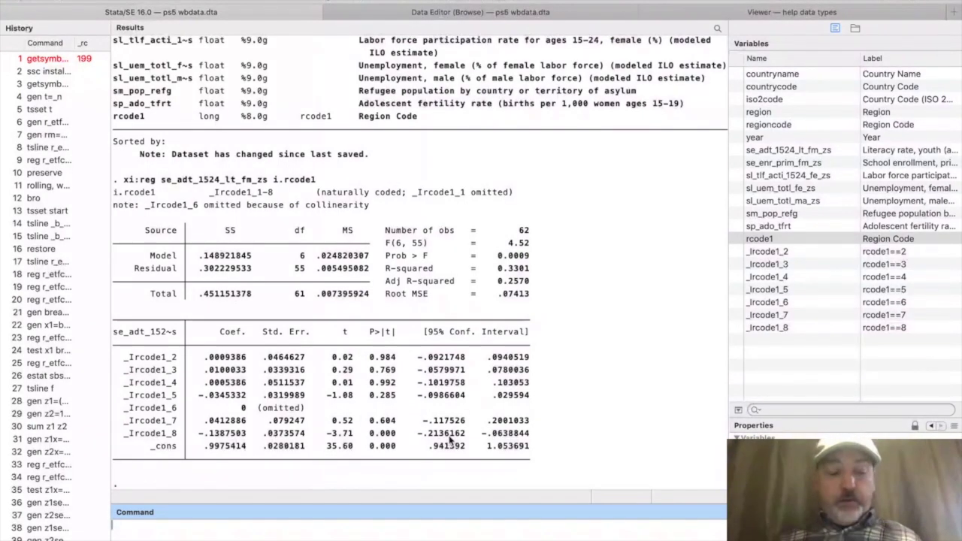
Sort the data by rcode1 and browse it to inspect the new region dummies
type("sort ")
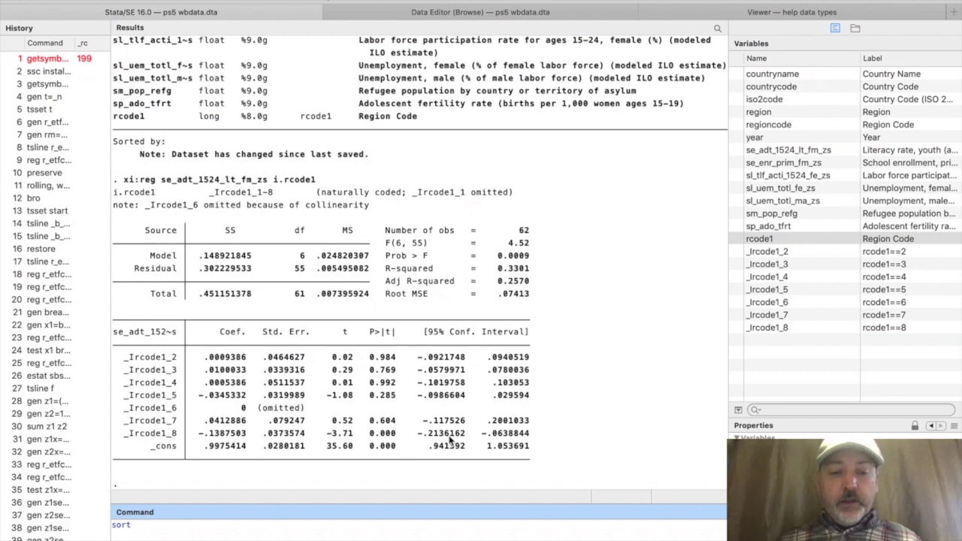
type("rcode")
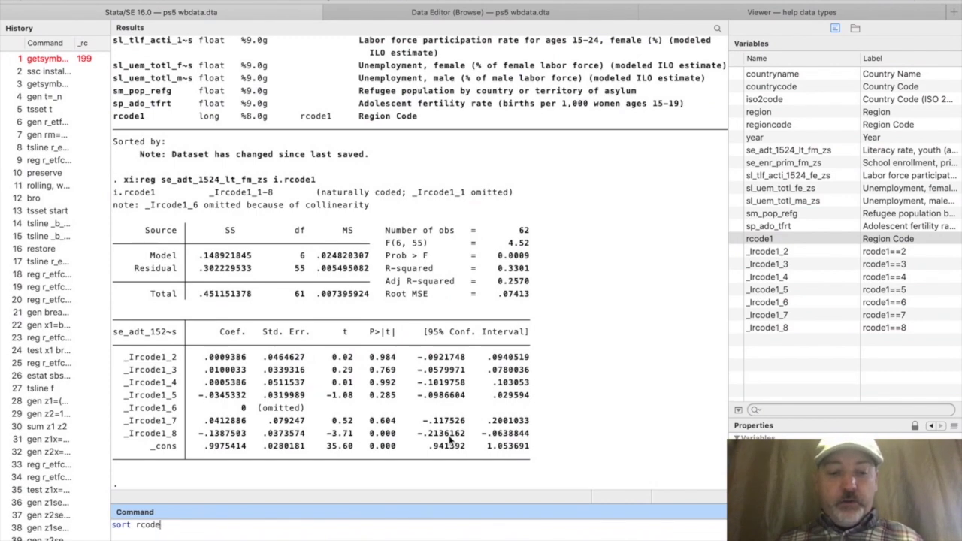
type("1")
key("Return")
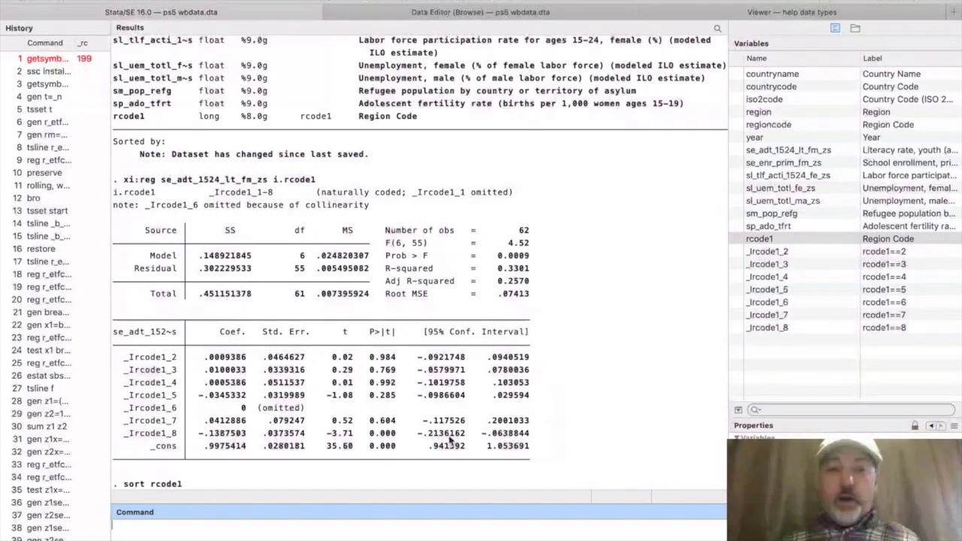
type("bro")
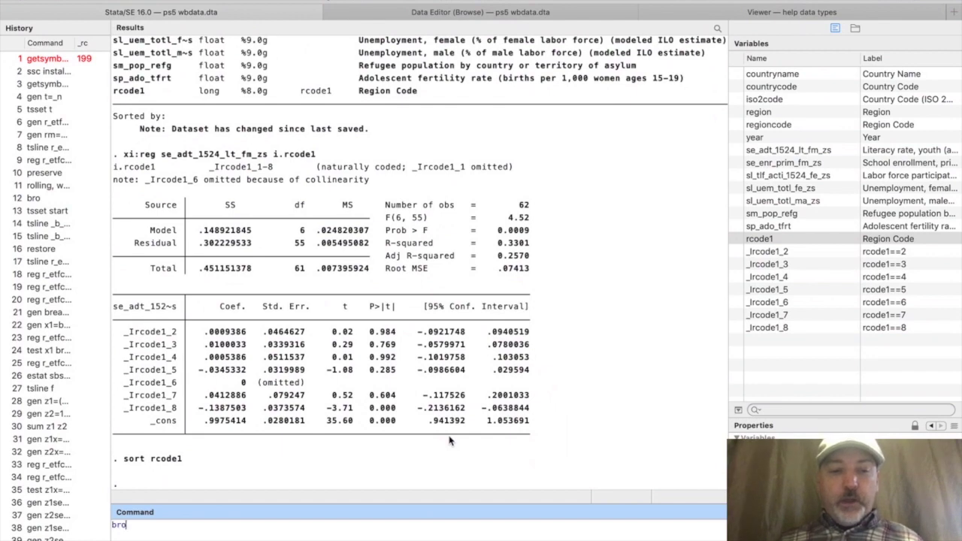
key("Return")
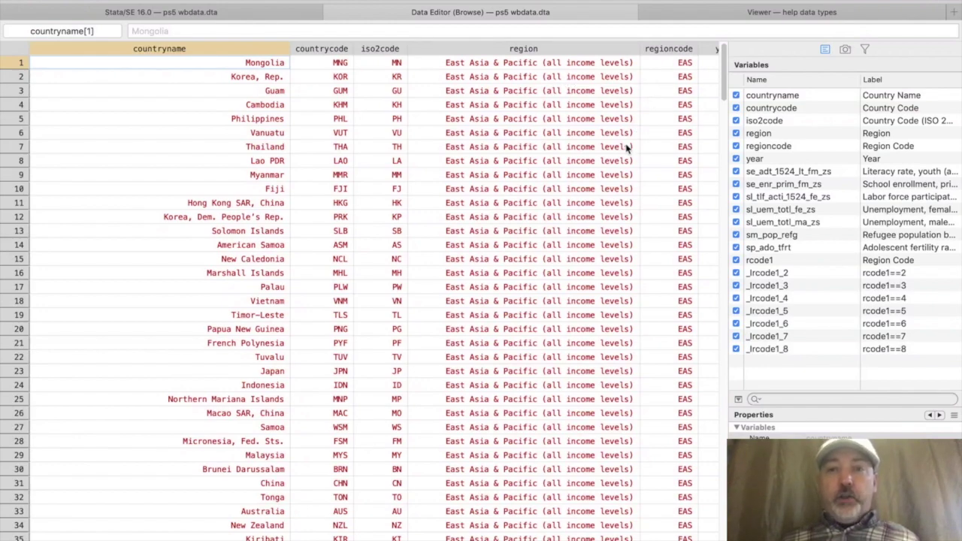
scroll(628, 148, "right", 15)
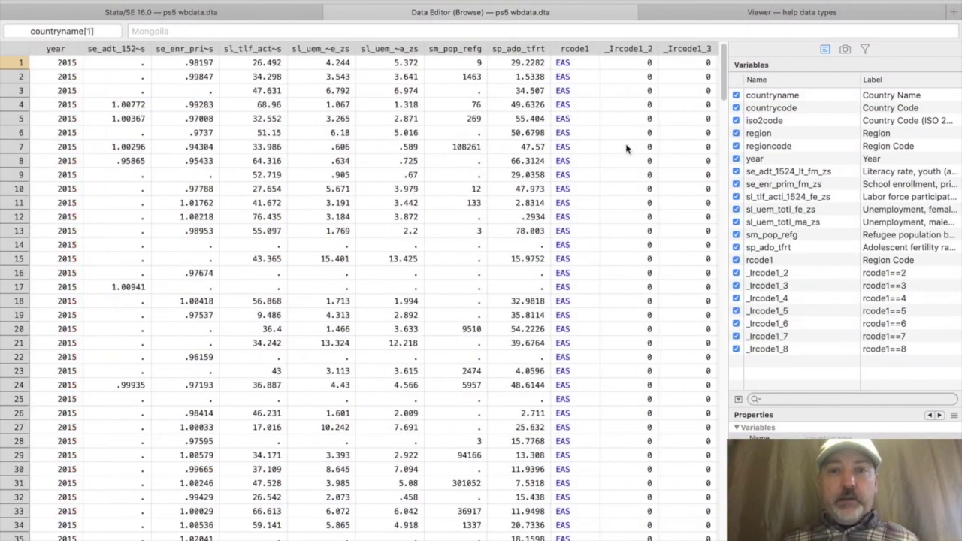
scroll(627, 148, "right", 5)
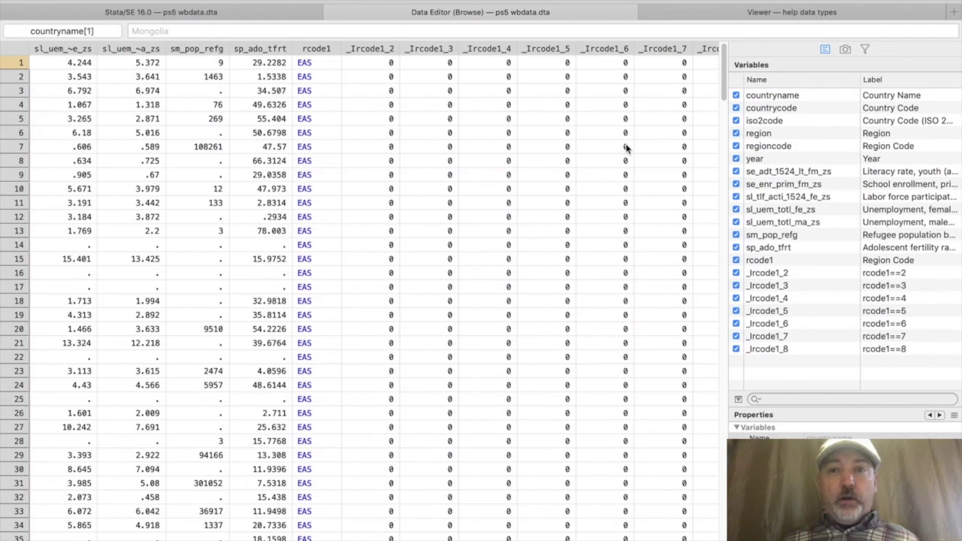
scroll(627, 149, "right", 2)
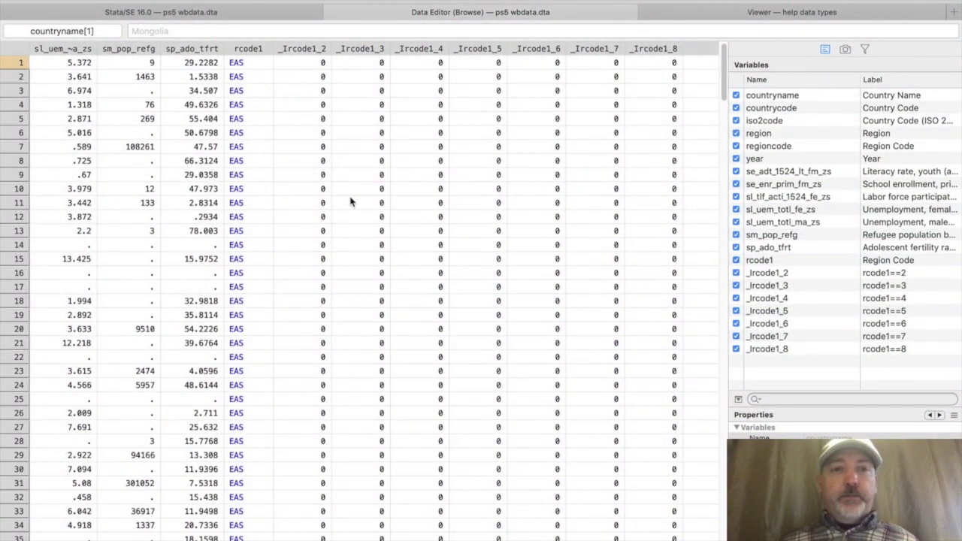
scroll(350, 202, "down", 1)
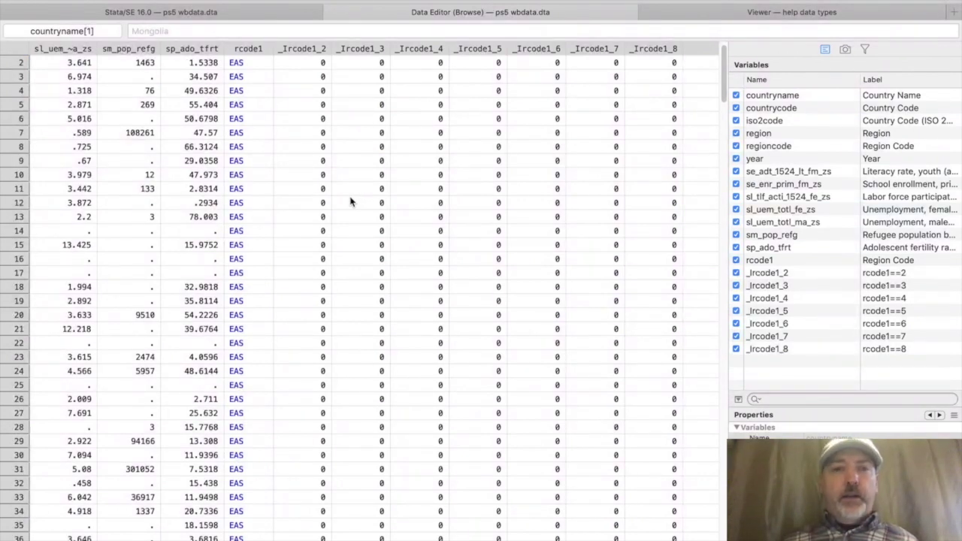
scroll(349, 201, "down", 2)
scroll(349, 201, "down", 10)
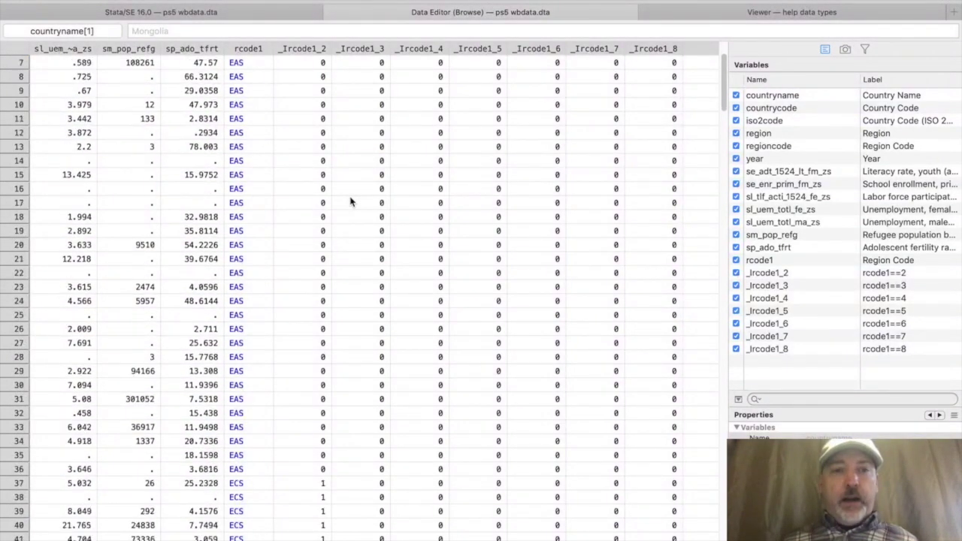
scroll(350, 202, "right", 1)
scroll(349, 201, "down", 1)
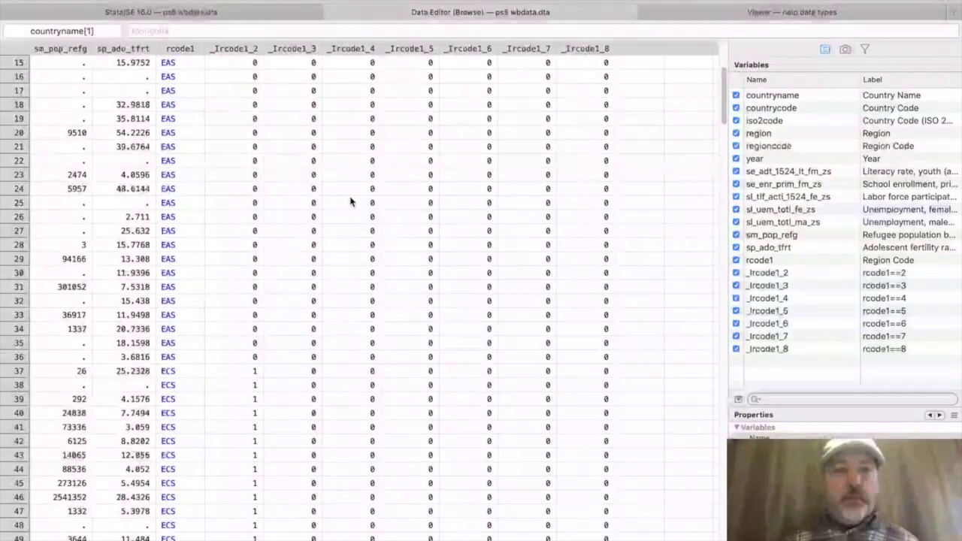
scroll(214, 156, "down", 7)
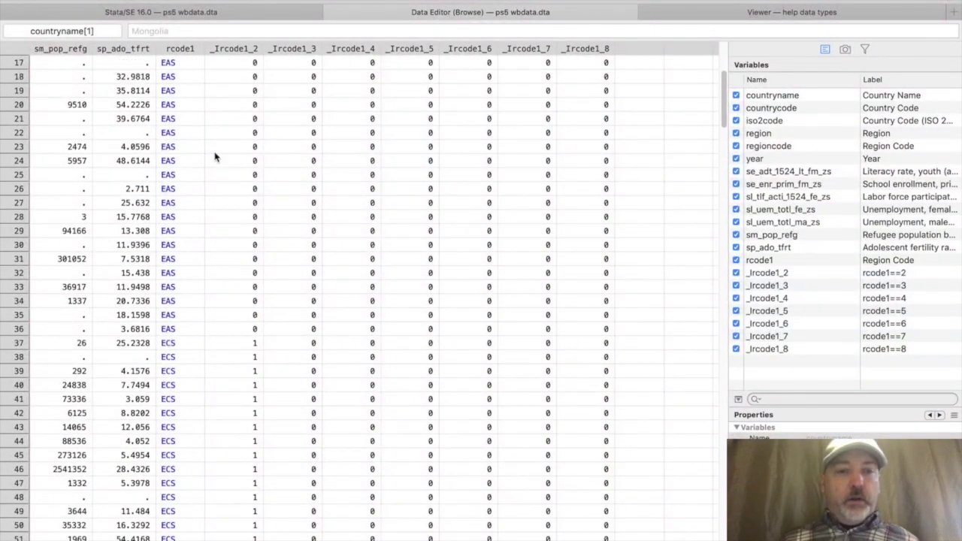
scroll(214, 157, "right", 1)
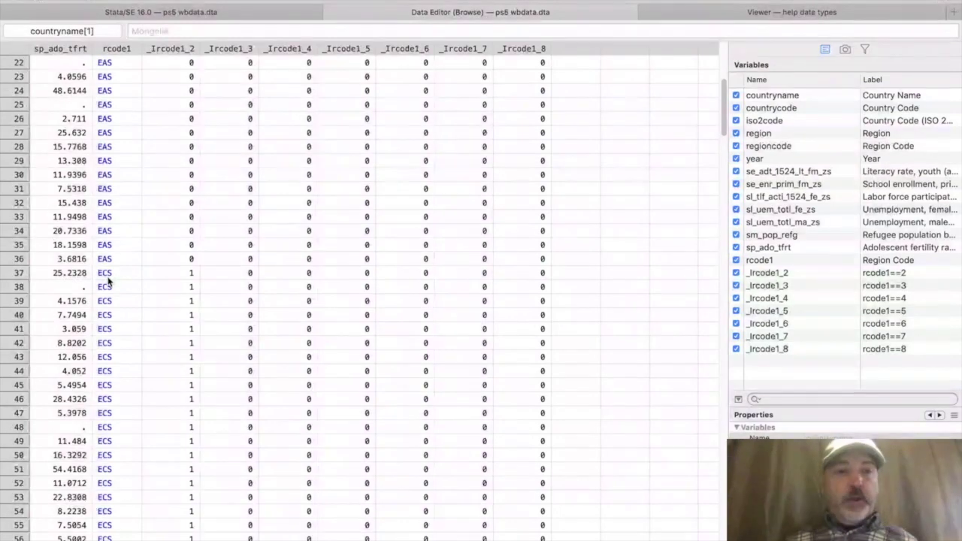
scroll(107, 279, "left", 10)
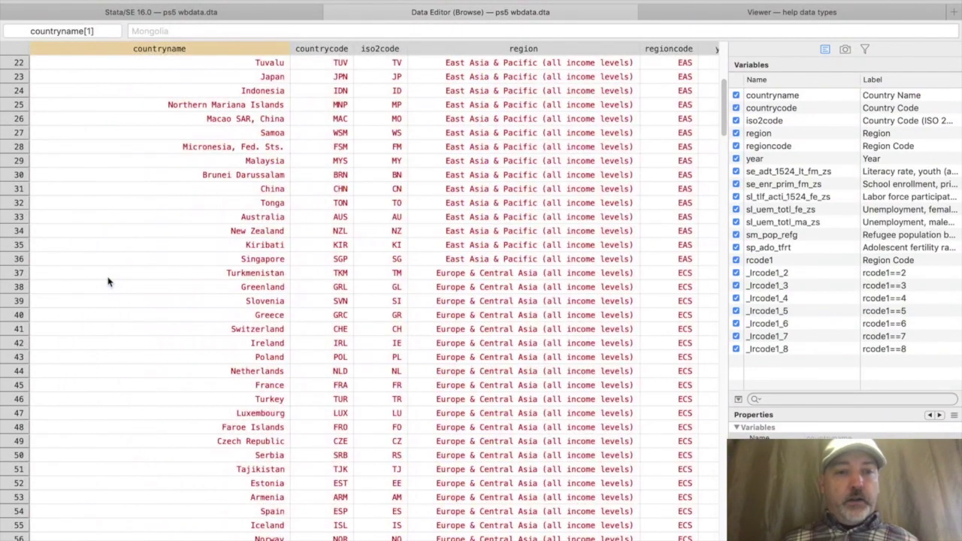
scroll(549, 294, "right", 10)
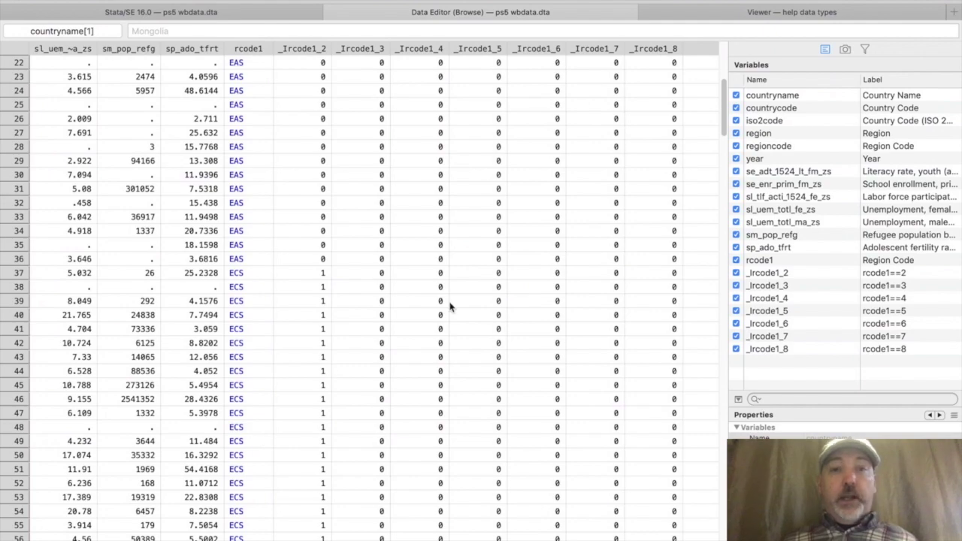
scroll(449, 306, "left", 15)
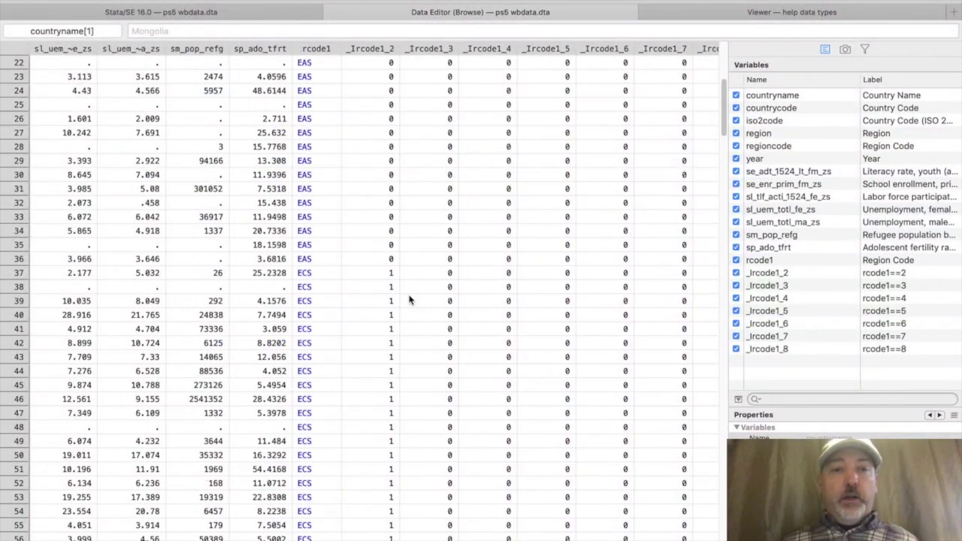